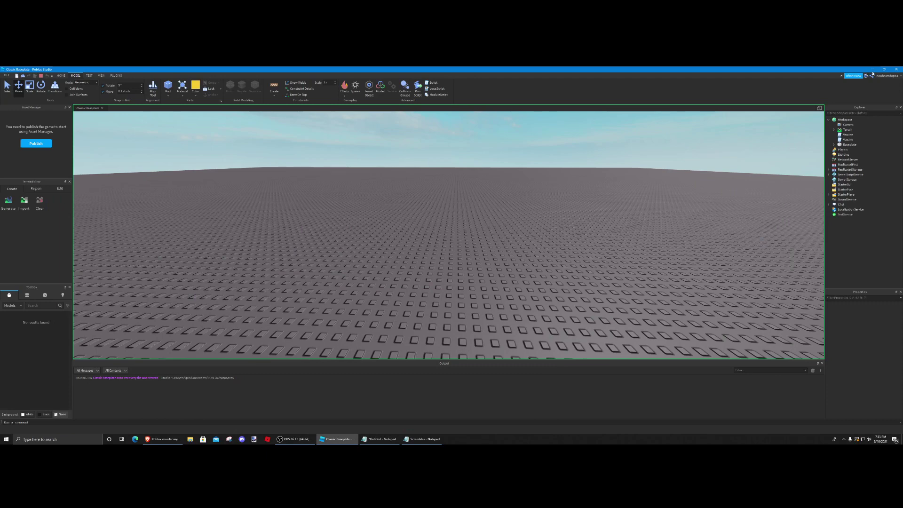
Search the model library for Noob.
{"action": "right_click_drag", "start_coordinate": [206, 134], "coordinate": [206, 133]}
{"action": "key", "text": "w"}
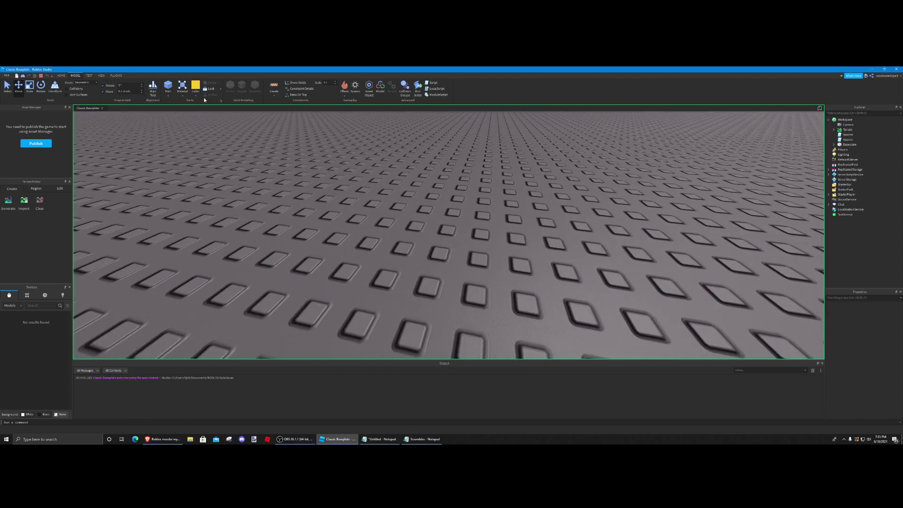
{"action": "key", "text": "s"}
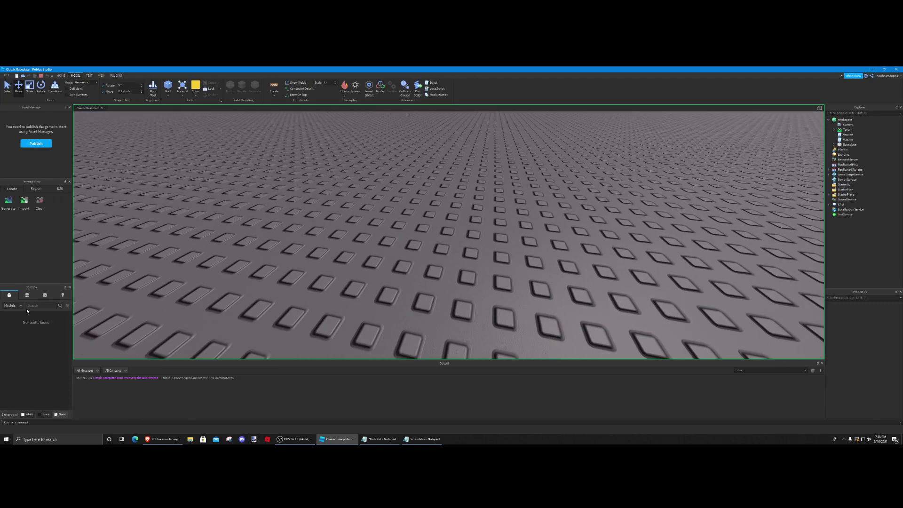
{"action": "left_click", "coordinate": [37, 306]}
{"action": "type", "text": "Noob"}
{"action": "key", "text": "Return"}
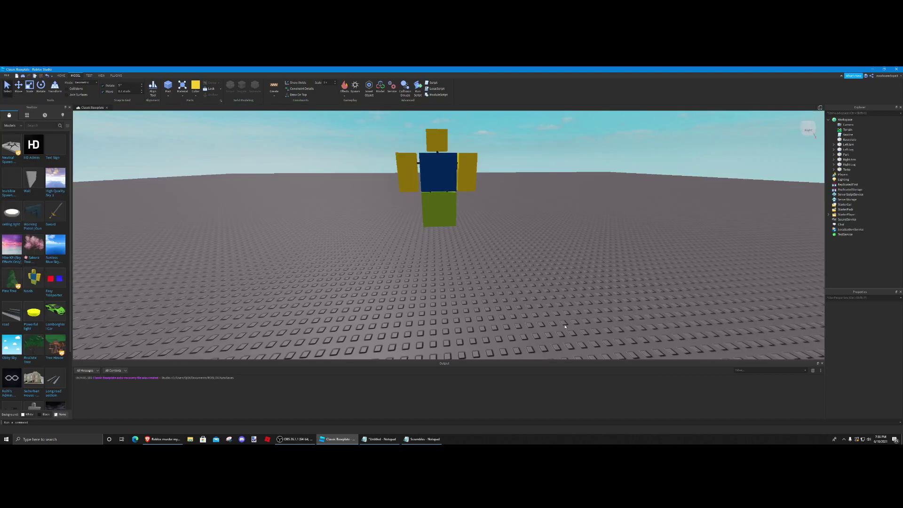
Delete every part of the old block figure and insert the Noob model from the toolbox onto the baseplate.
{"action": "key", "text": "ctrl+a"}
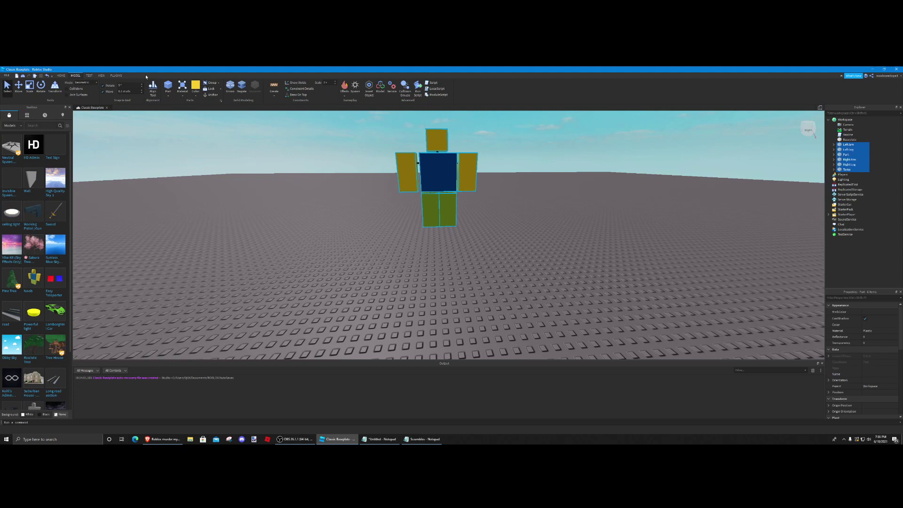
{"action": "key", "text": "Delete"}
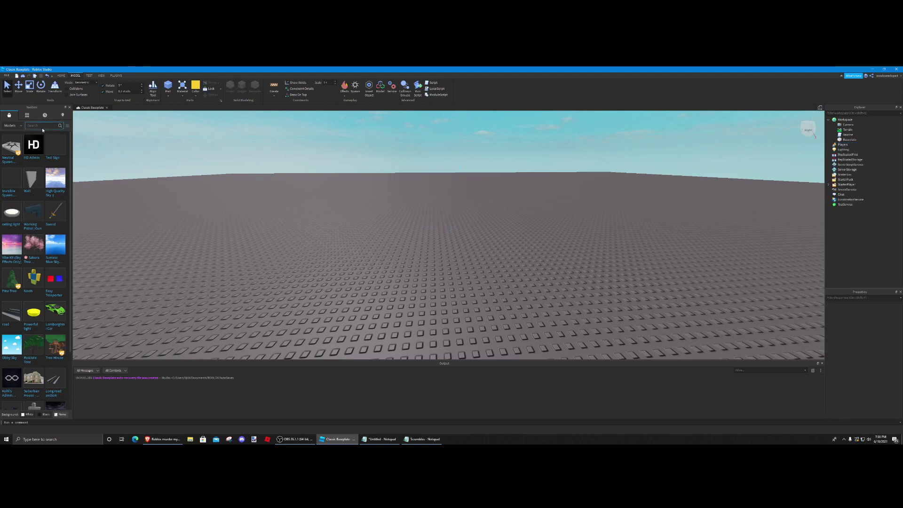
{"action": "left_click_drag", "start_coordinate": [33, 278], "coordinate": [366, 287]}
{"action": "scroll", "coordinate": [365, 287], "scroll_direction": "up", "scroll_amount": 1}
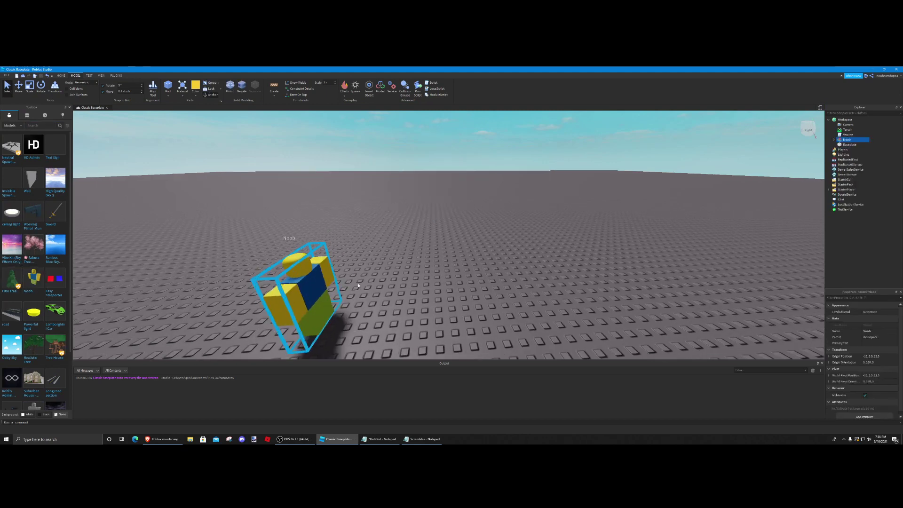
Rotate the Noob model and move it to an open spot near the middle of the view.
{"action": "key", "text": "ctrl+r"}
{"action": "left_click_drag", "start_coordinate": [310, 296], "coordinate": [425, 273]}
{"action": "left_click", "coordinate": [516, 288]}
{"action": "right_click_drag", "start_coordinate": [517, 288], "coordinate": [516, 319]}
{"action": "scroll", "coordinate": [470, 268], "scroll_direction": "up", "scroll_amount": 3}
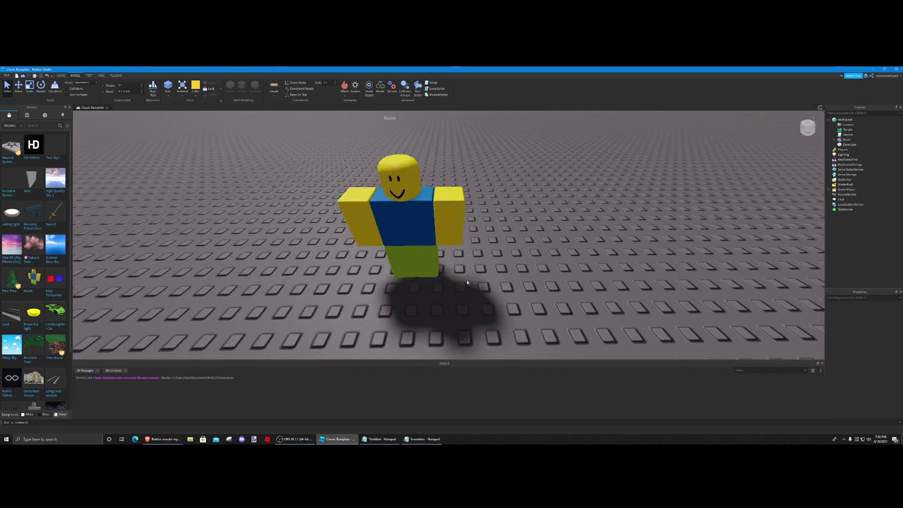
{"action": "scroll", "coordinate": [407, 248], "scroll_direction": "up", "scroll_amount": 3}
{"action": "right_click_drag", "start_coordinate": [407, 247], "coordinate": [375, 248]}
{"action": "scroll", "coordinate": [278, 173], "scroll_direction": "down", "scroll_amount": 5}
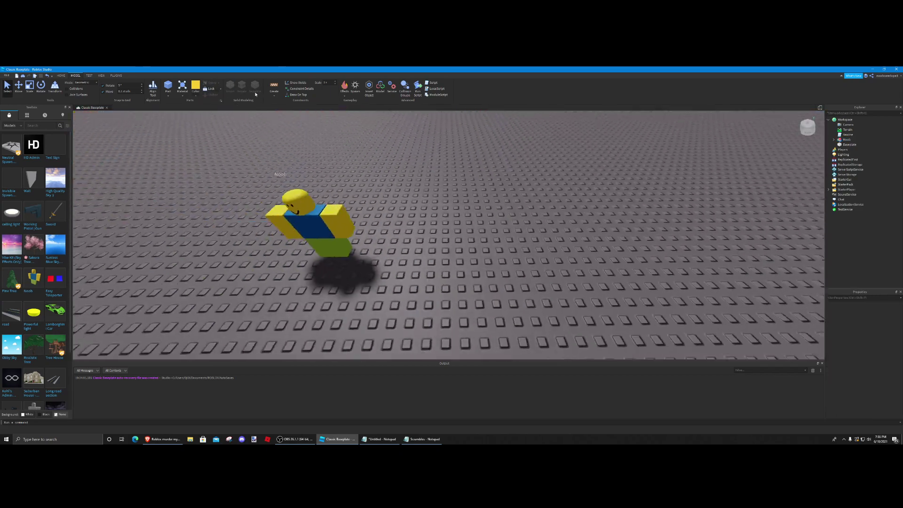
Insert a block part and move it down onto the Noob's legs.
{"action": "scroll", "coordinate": [313, 212], "scroll_direction": "up", "scroll_amount": 3}
{"action": "right_click_drag", "start_coordinate": [345, 202], "coordinate": [301, 211]}
{"action": "left_click", "coordinate": [168, 86]}
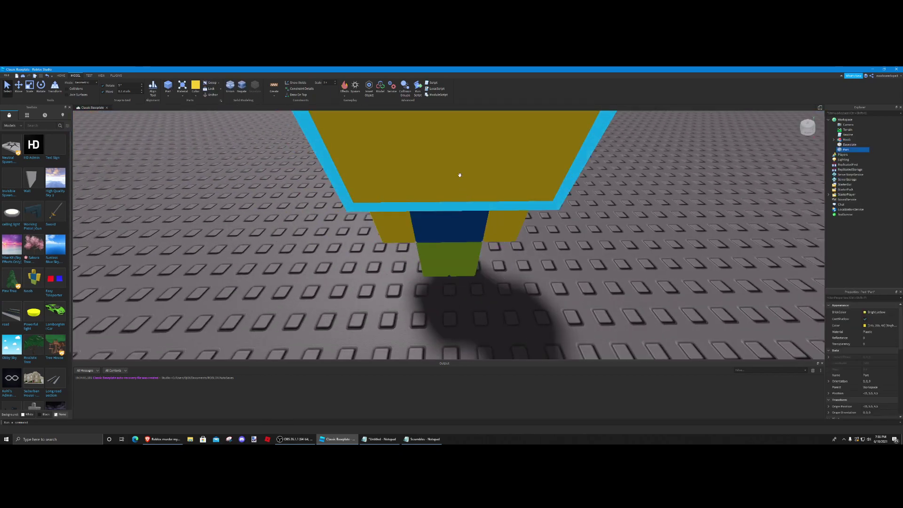
{"action": "scroll", "coordinate": [460, 175], "scroll_direction": "down", "scroll_amount": 3}
{"action": "left_click_drag", "start_coordinate": [457, 203], "coordinate": [452, 327]}
{"action": "scroll", "coordinate": [445, 298], "scroll_direction": "up", "scroll_amount": 3}
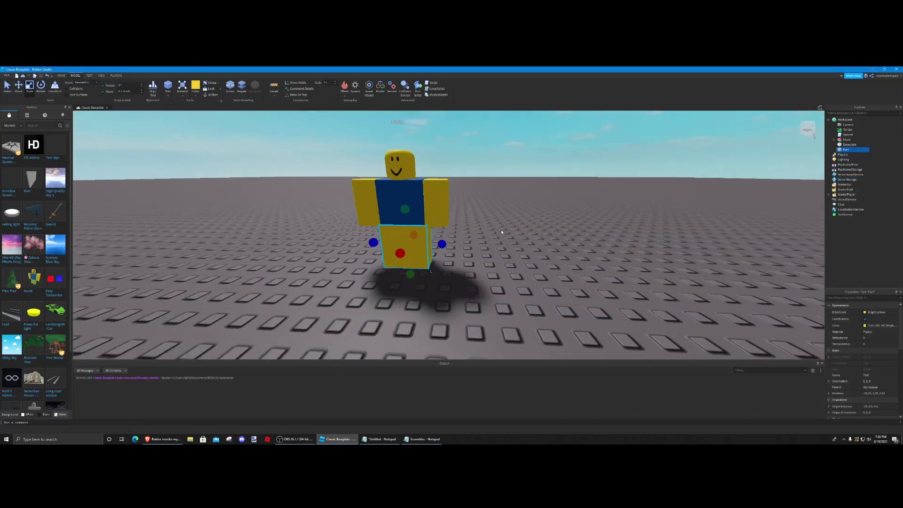
Narrow the leg block slightly, duplicate it, and shrink the duplicate's width to cover a single leg.
{"action": "right_click_drag", "start_coordinate": [501, 232], "coordinate": [502, 226]}
{"action": "key", "text": "w"}
{"action": "key", "text": "a"}
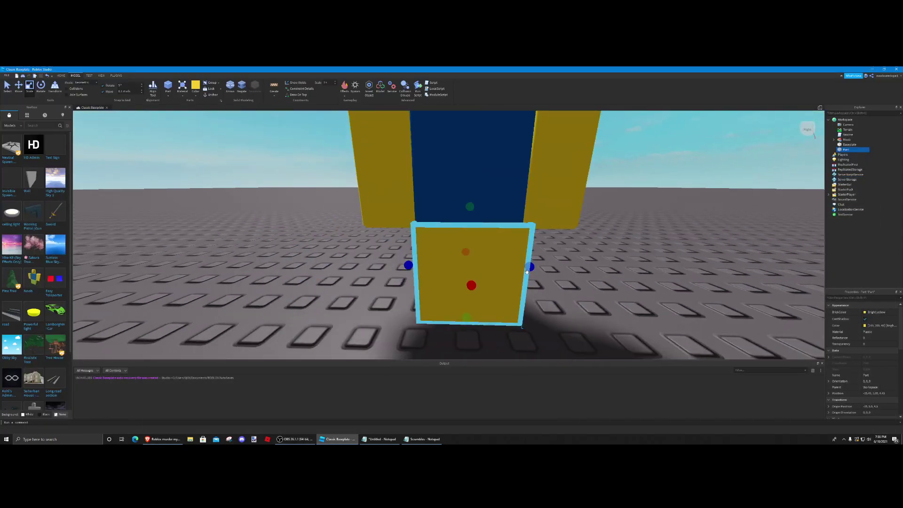
{"action": "mouse_move", "coordinate": [527, 269]}
{"action": "left_mouse_down"}
{"action": "mouse_move", "coordinate": [468, 258]}
{"action": "mouse_move", "coordinate": [510, 272]}
{"action": "left_mouse_up"}
{"action": "key", "text": "ctrl+d"}
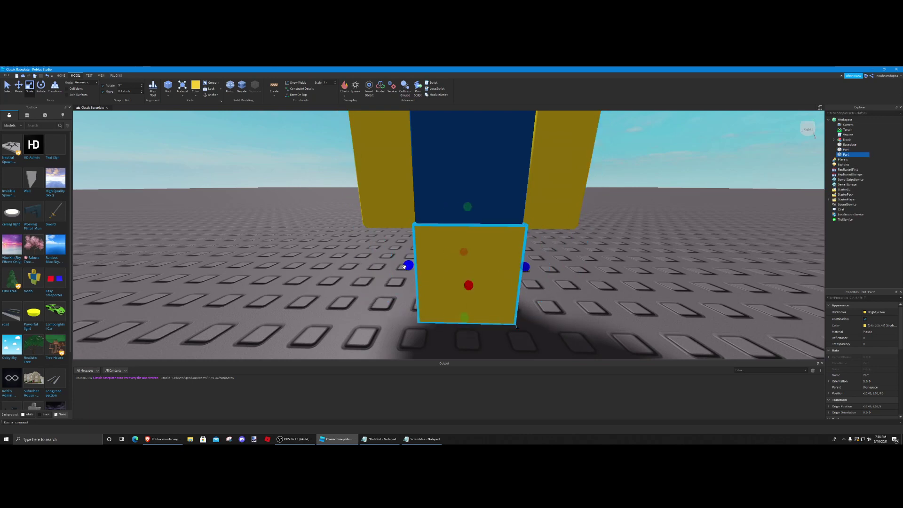
{"action": "left_click_drag", "start_coordinate": [408, 265], "coordinate": [453, 268]}
{"action": "key", "text": "Escape"}
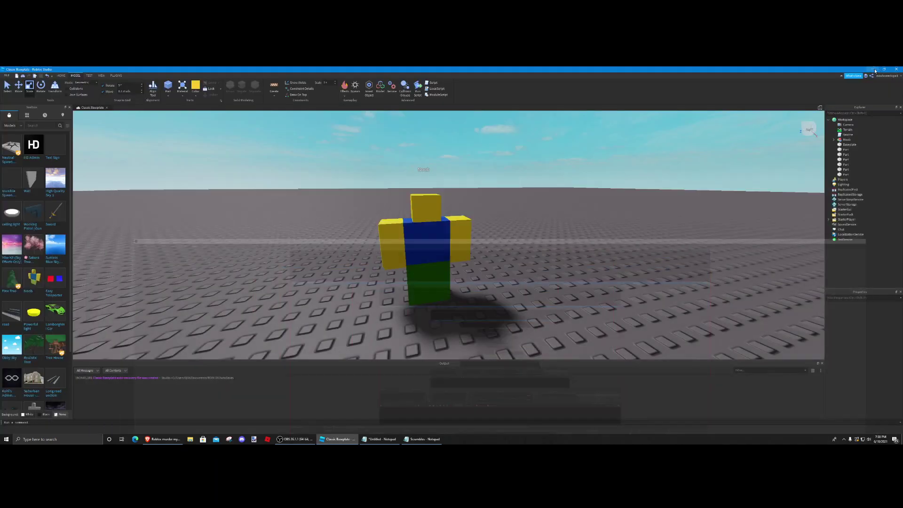
Expand the Noob model and its Head, and try to apply the face Decal to the new head block.
{"action": "left_click", "coordinate": [833, 140]}
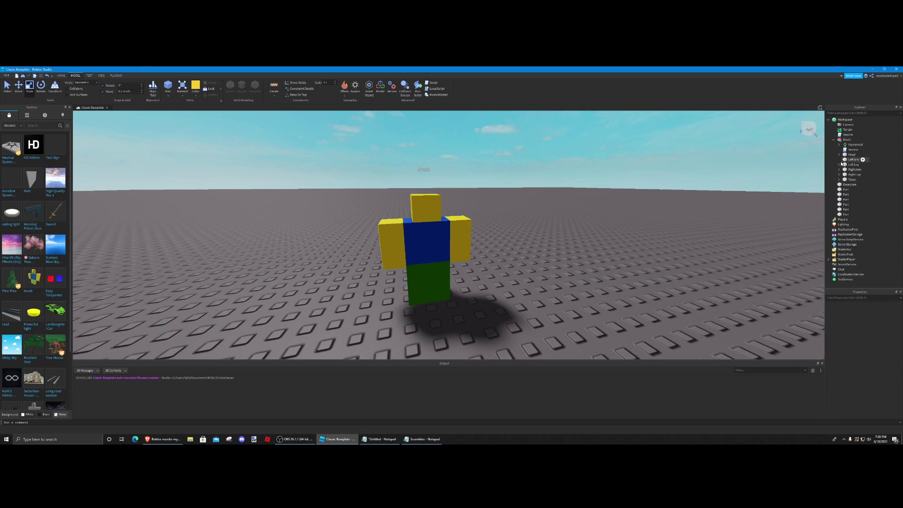
{"action": "left_click", "coordinate": [839, 154]}
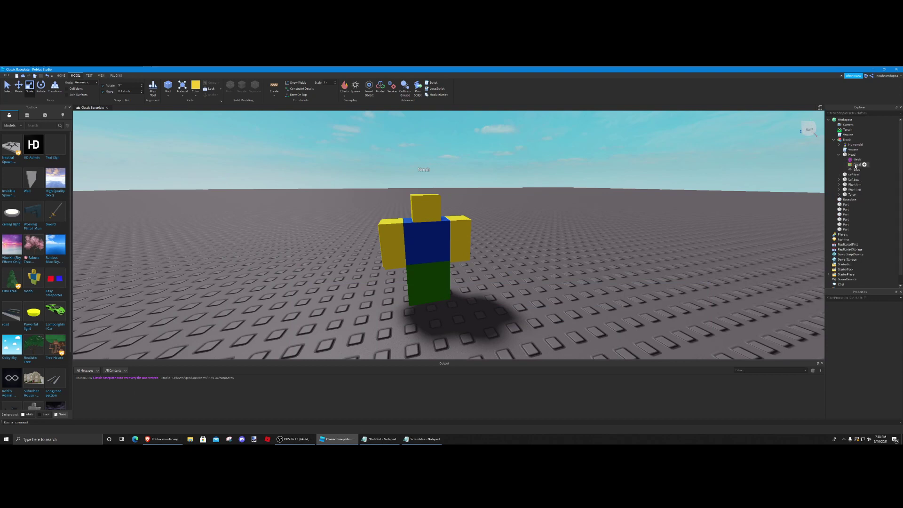
{"action": "left_click_drag", "start_coordinate": [855, 165], "coordinate": [425, 211]}
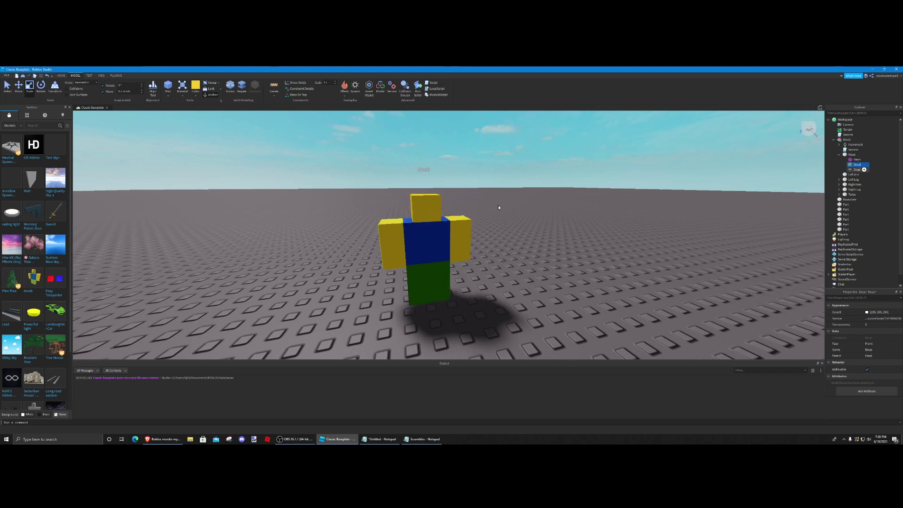
{"action": "left_click", "coordinate": [437, 212]}
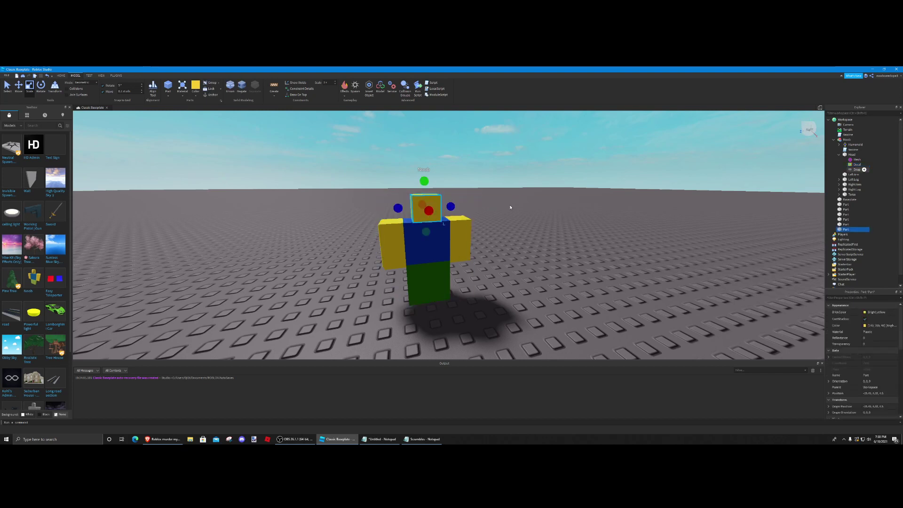
{"action": "key", "text": "ctrl+z"}
{"action": "left_click_drag", "start_coordinate": [427, 273], "coordinate": [432, 253]}
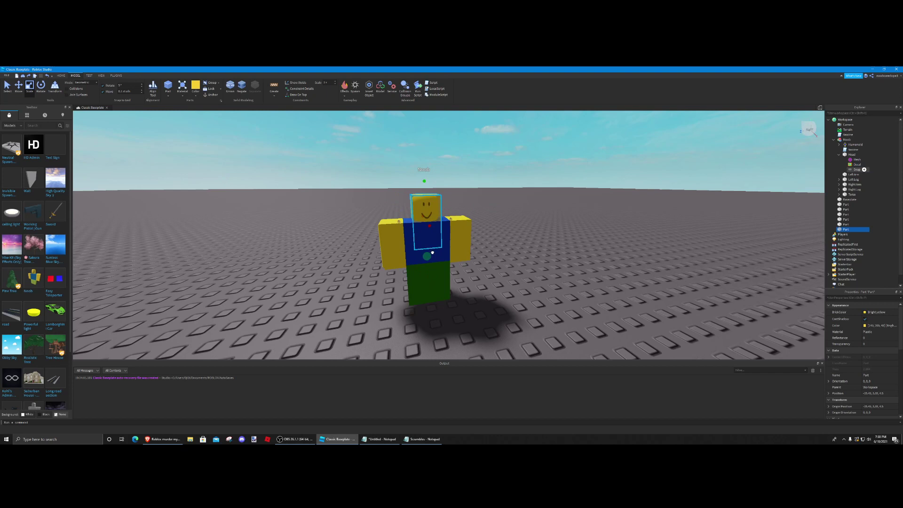
{"action": "left_click", "coordinate": [582, 248]}
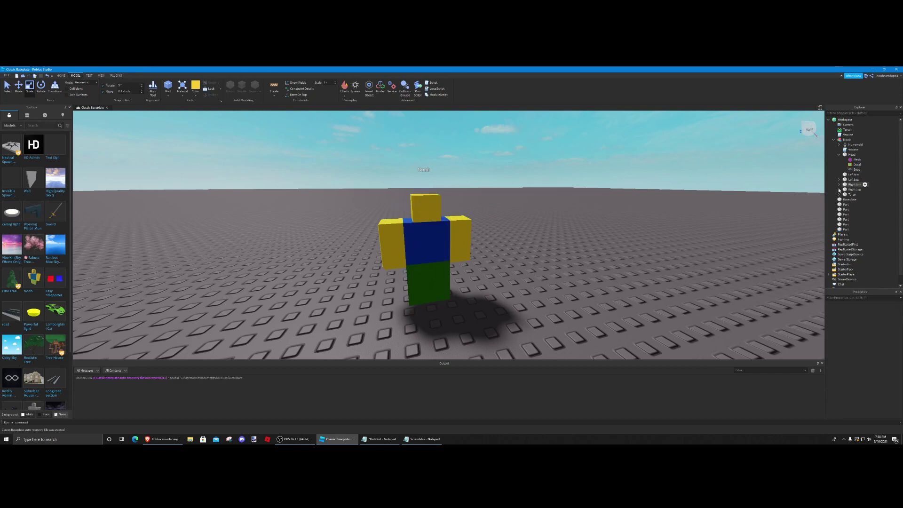
{"action": "left_click", "coordinate": [855, 165]}
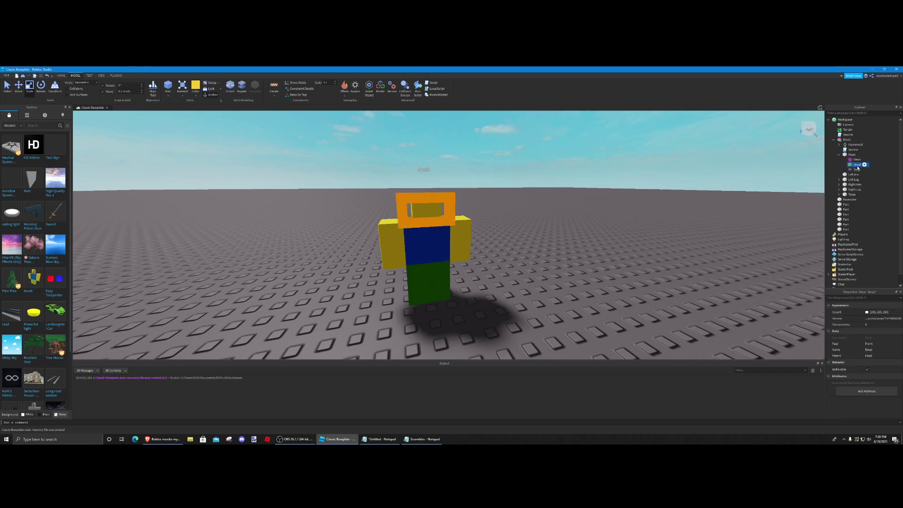
{"action": "left_click", "coordinate": [430, 209]}
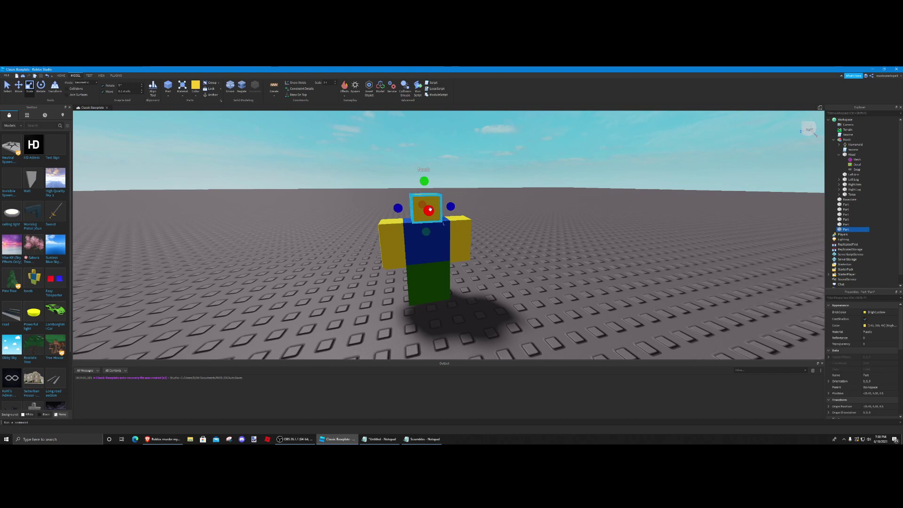
{"action": "left_click", "coordinate": [567, 264]}
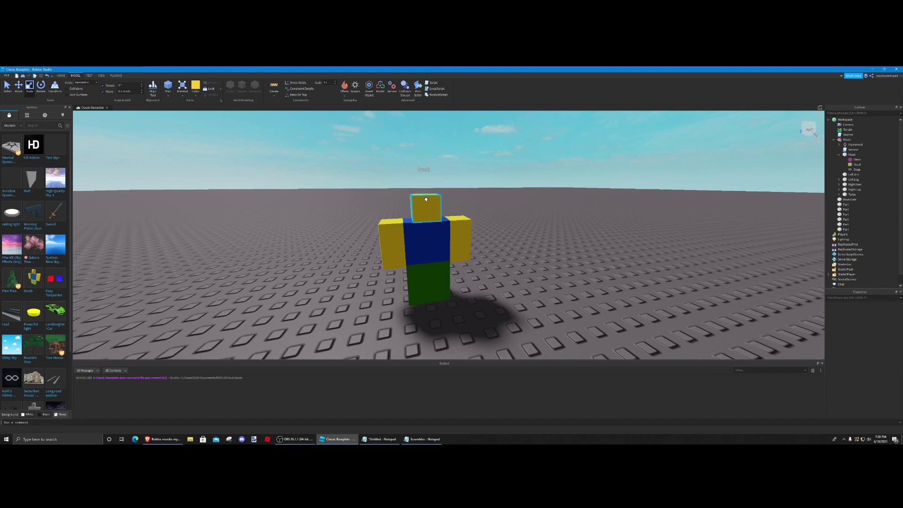
Rename the new head block as Head.
{"action": "left_click", "coordinate": [426, 199]}
{"action": "right_click", "coordinate": [845, 230]}
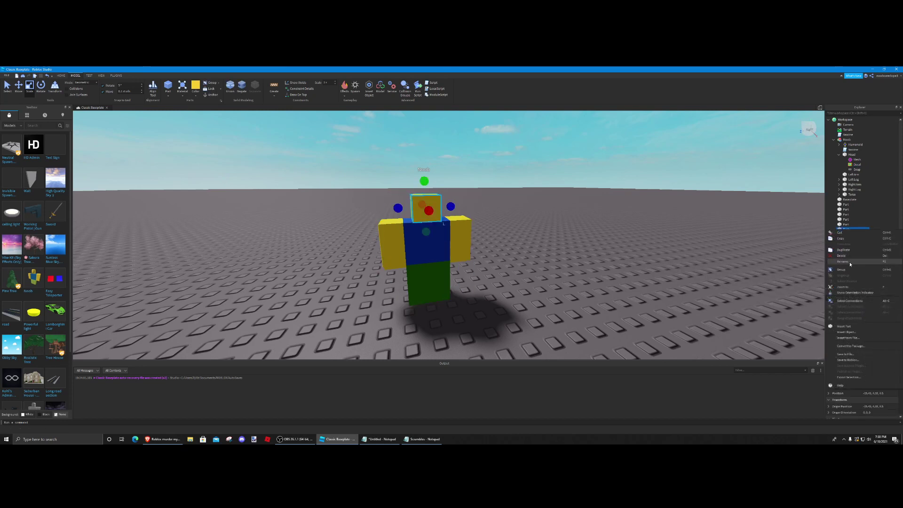
{"action": "left_click", "coordinate": [851, 262]}
{"action": "left_click", "coordinate": [615, 275]}
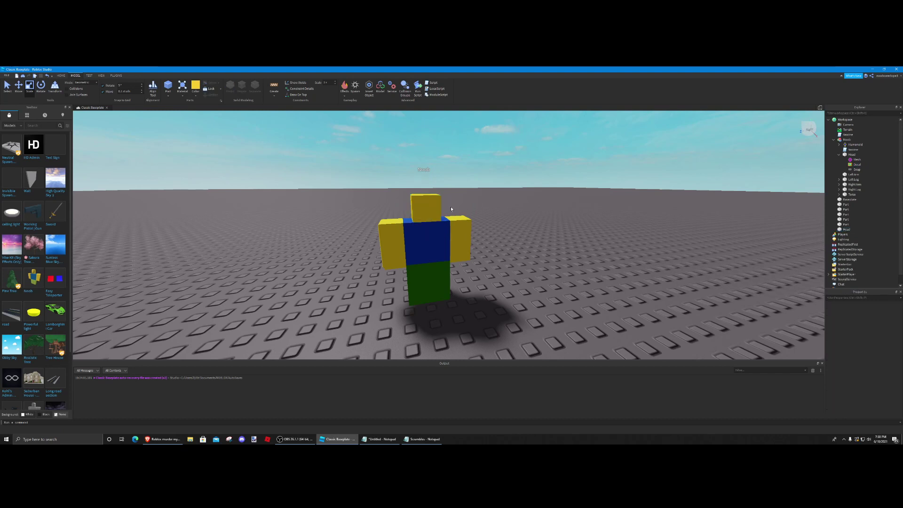
Move the face Decal from the Noob's Head into the new Head block and check which side it faces.
{"action": "left_click", "coordinate": [435, 204]}
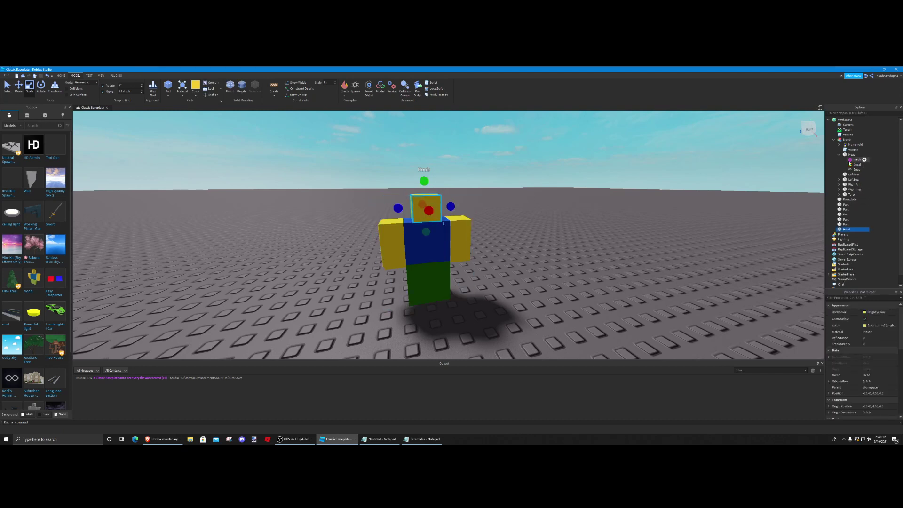
{"action": "left_click_drag", "start_coordinate": [851, 165], "coordinate": [855, 230]}
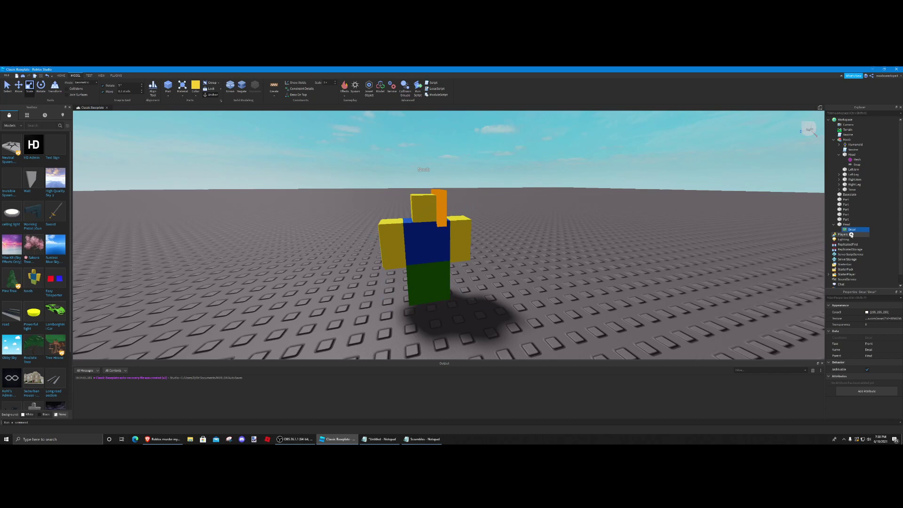
{"action": "key", "text": "d"}
{"action": "right_click_drag", "start_coordinate": [591, 216], "coordinate": [590, 216]}
{"action": "left_click", "coordinate": [588, 217]}
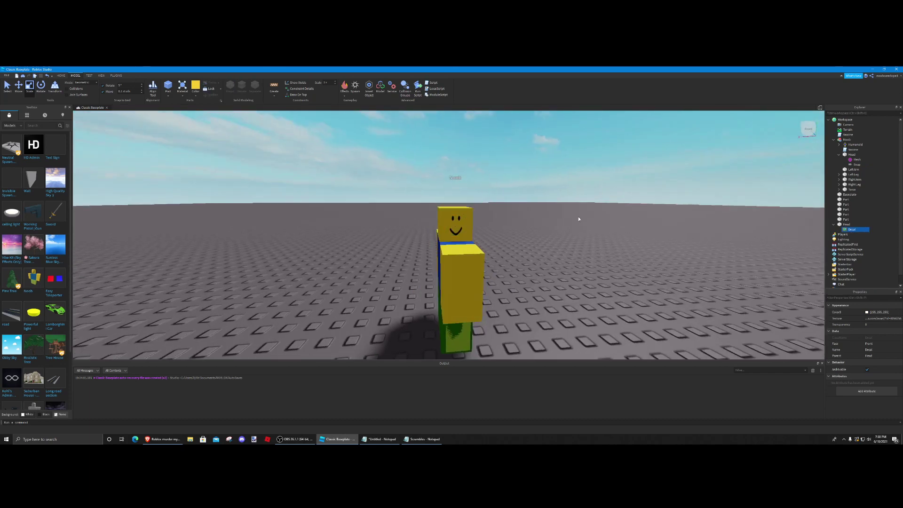
Rotate the new Head block about its vertical axis so the face points to the figure's front.
{"action": "left_click", "coordinate": [454, 215]}
{"action": "left_click", "coordinate": [466, 209]}
{"action": "key", "text": "a"}
{"action": "right_click_drag", "start_coordinate": [477, 212], "coordinate": [509, 196]}
{"action": "key", "text": "w"}
{"action": "left_click", "coordinate": [40, 86]}
{"action": "key", "text": "a"}
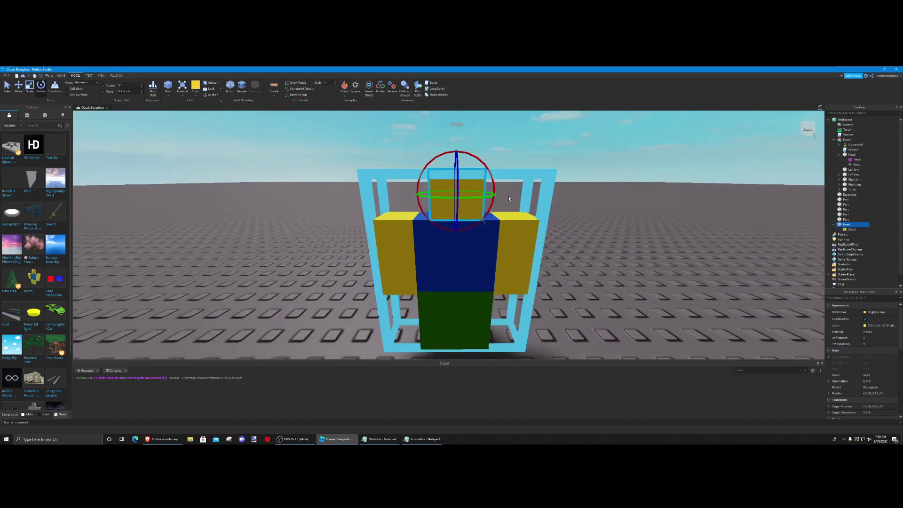
{"action": "left_click_drag", "start_coordinate": [482, 197], "coordinate": [472, 206]}
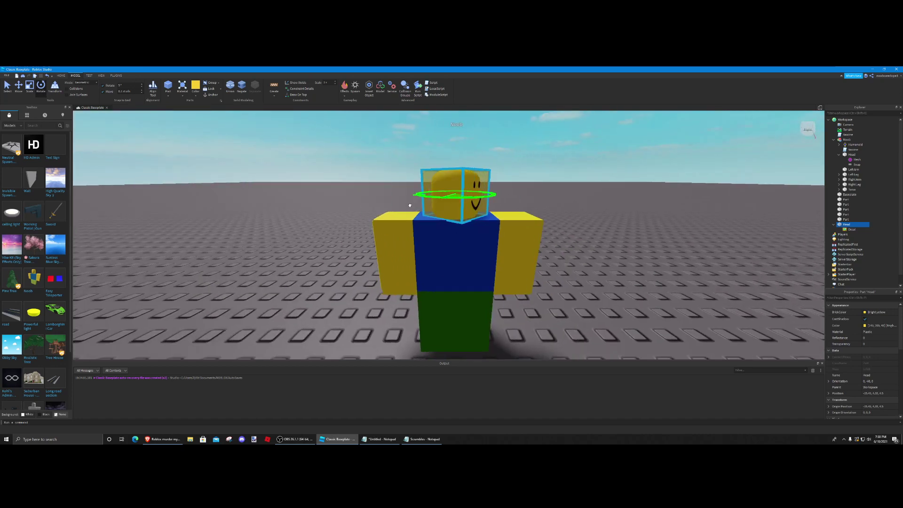
{"action": "left_click_drag", "start_coordinate": [410, 205], "coordinate": [394, 195]}
{"action": "left_click", "coordinate": [571, 176]}
Delete the original Noob model, keeping only the figure built from blocks.
{"action": "right_click_drag", "start_coordinate": [570, 177], "coordinate": [572, 178]}
{"action": "key", "text": "d"}
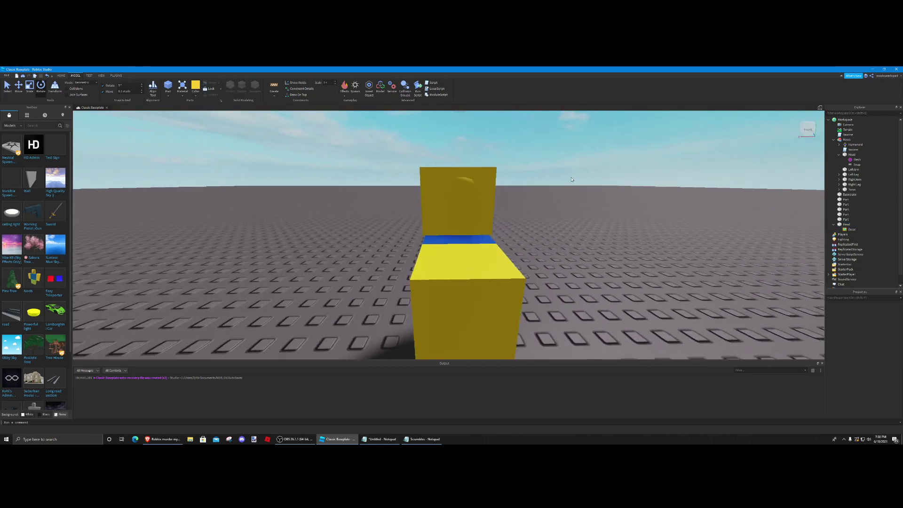
{"action": "left_click", "coordinate": [846, 140]}
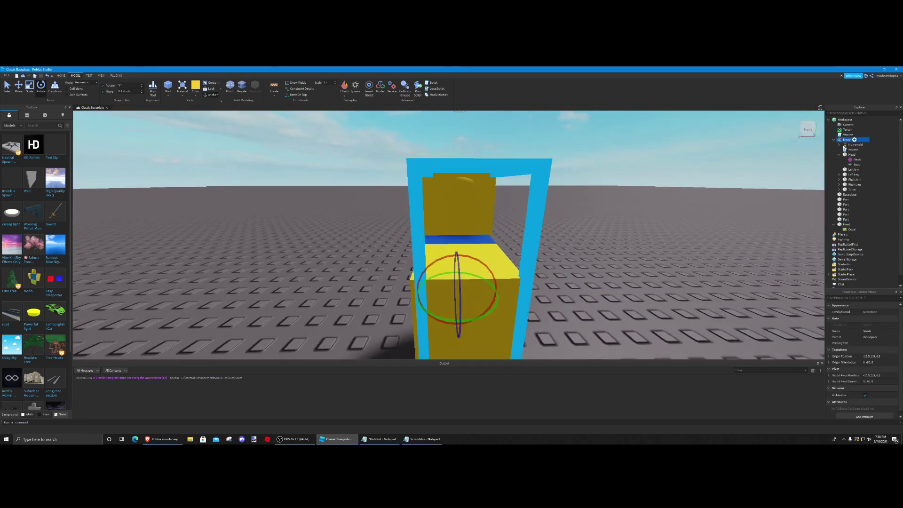
{"action": "key", "text": "Delete"}
{"action": "key", "text": "a"}
{"action": "right_click_drag", "start_coordinate": [696, 154], "coordinate": [698, 155]}
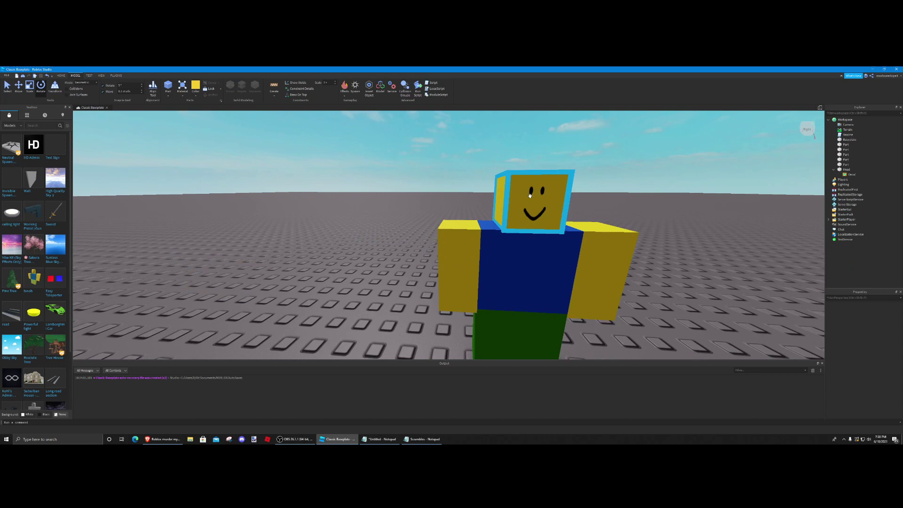
Select all the block figure's parts with the Move tool, clear the selection, and inspect the figure from above.
{"action": "left_click", "coordinate": [530, 195]}
{"action": "key", "text": "d"}
{"action": "key", "text": "s"}
{"action": "left_click_drag", "start_coordinate": [485, 300], "coordinate": [367, 193]}
{"action": "key", "text": "w"}
{"action": "left_click", "coordinate": [18, 86]}
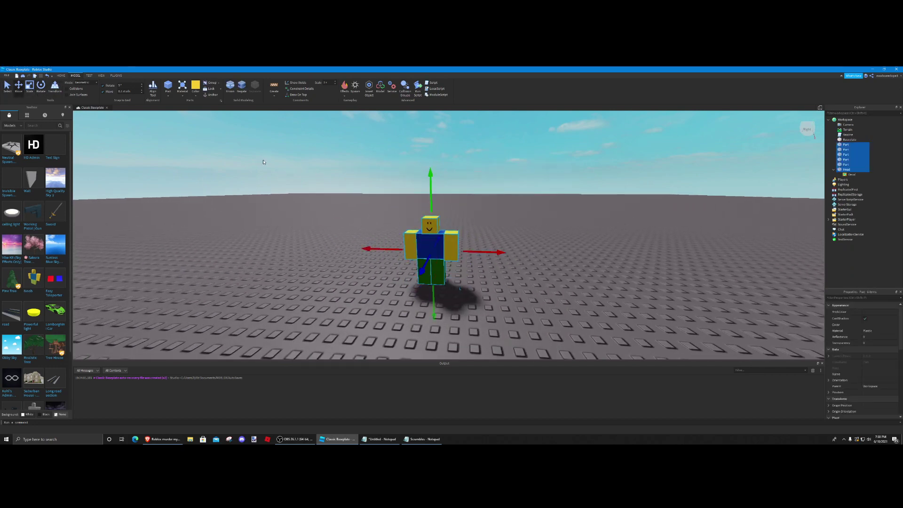
{"action": "scroll", "coordinate": [264, 165], "scroll_direction": "up", "scroll_amount": 10}
{"action": "left_click", "coordinate": [269, 167]}
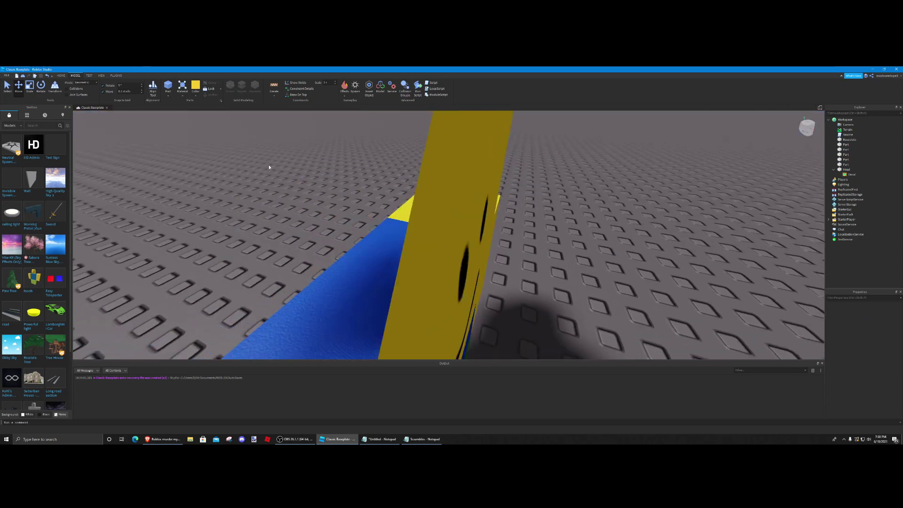
{"action": "scroll", "coordinate": [269, 165], "scroll_direction": "down", "scroll_amount": 8}
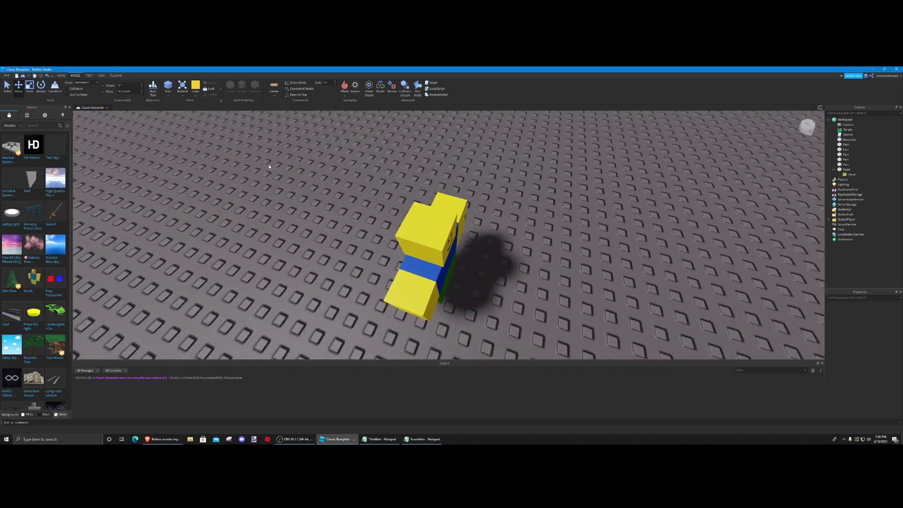
{"action": "scroll", "coordinate": [269, 164], "scroll_direction": "up", "scroll_amount": 8}
{"action": "right_click_drag", "start_coordinate": [268, 162], "coordinate": [269, 163]}
{"action": "scroll", "coordinate": [269, 163], "scroll_direction": "up", "scroll_amount": 1}
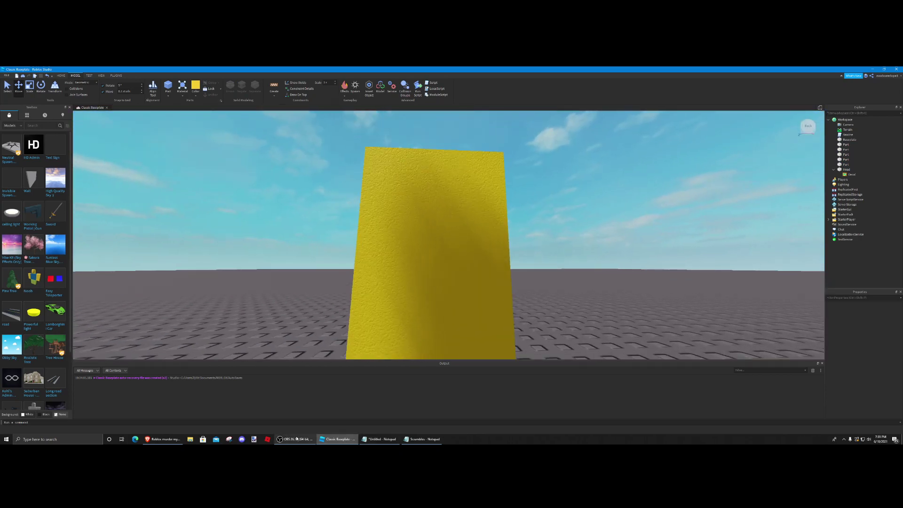
{"action": "left_click", "coordinate": [409, 326]}
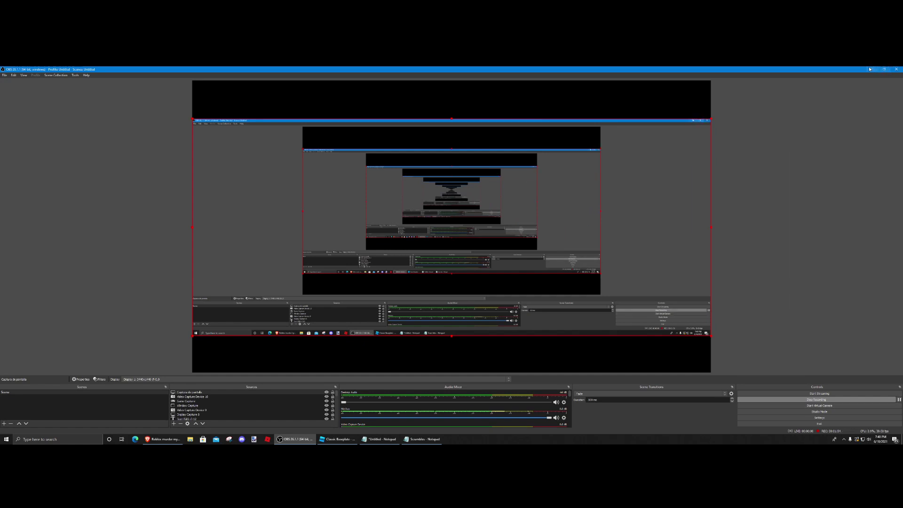
{"action": "left_click", "coordinate": [870, 69]}
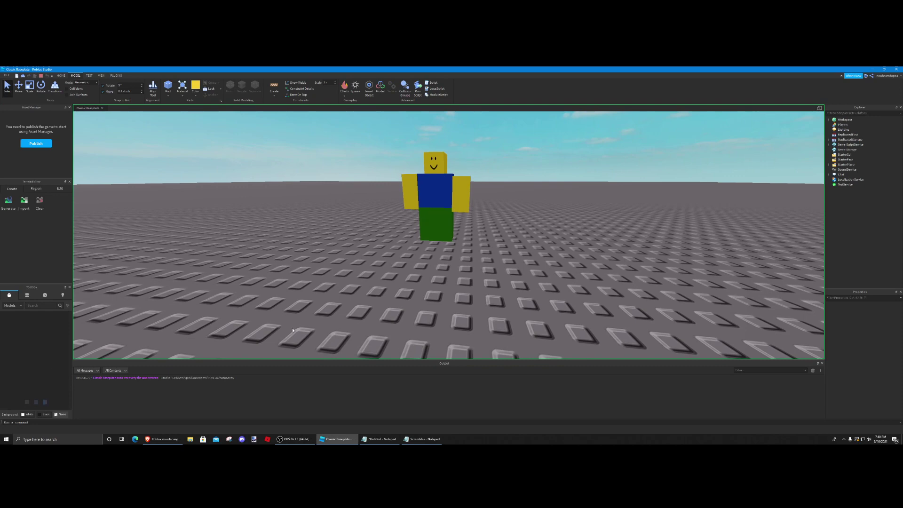
In the running simulation, select all six body parts of the figure, lift it off the ground and release it.
{"action": "scroll", "coordinate": [377, 304], "scroll_direction": "down", "scroll_amount": 2}
{"action": "right_click_drag", "start_coordinate": [365, 315], "coordinate": [449, 290]}
{"action": "scroll", "coordinate": [375, 323], "scroll_direction": "up", "scroll_amount": 3}
{"action": "scroll", "coordinate": [449, 292], "scroll_direction": "up", "scroll_amount": 5}
{"action": "scroll", "coordinate": [461, 306], "scroll_direction": "down", "scroll_amount": 8}
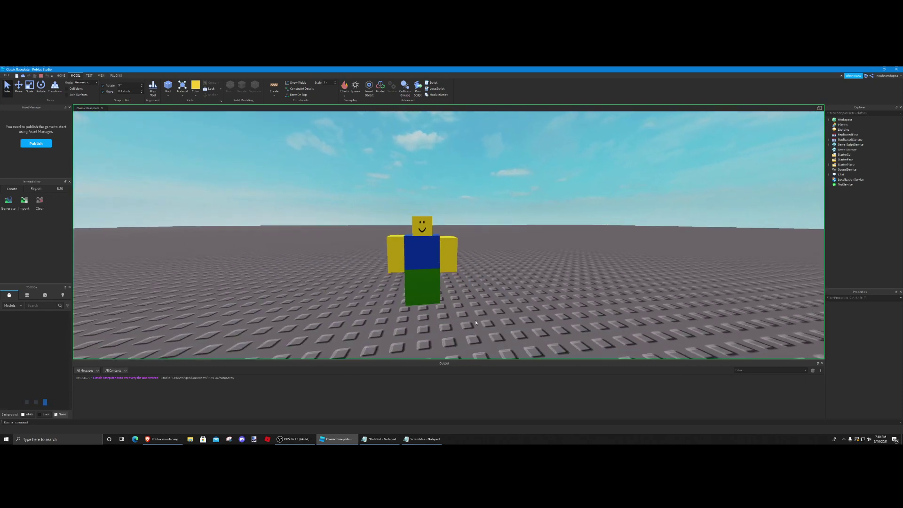
{"action": "left_click_drag", "start_coordinate": [383, 200], "coordinate": [423, 155]}
{"action": "right_click_drag", "start_coordinate": [423, 155], "coordinate": [410, 214]}
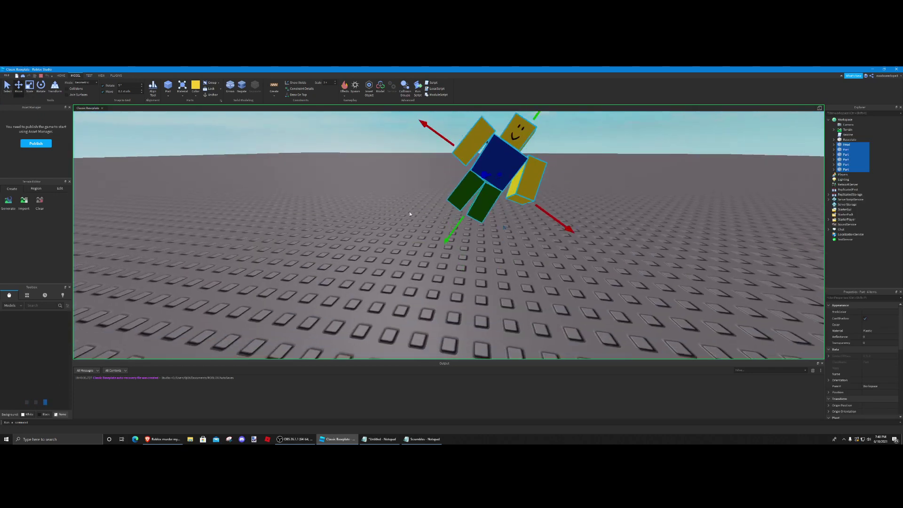
{"action": "left_click", "coordinate": [444, 253]}
{"action": "key", "text": "d"}
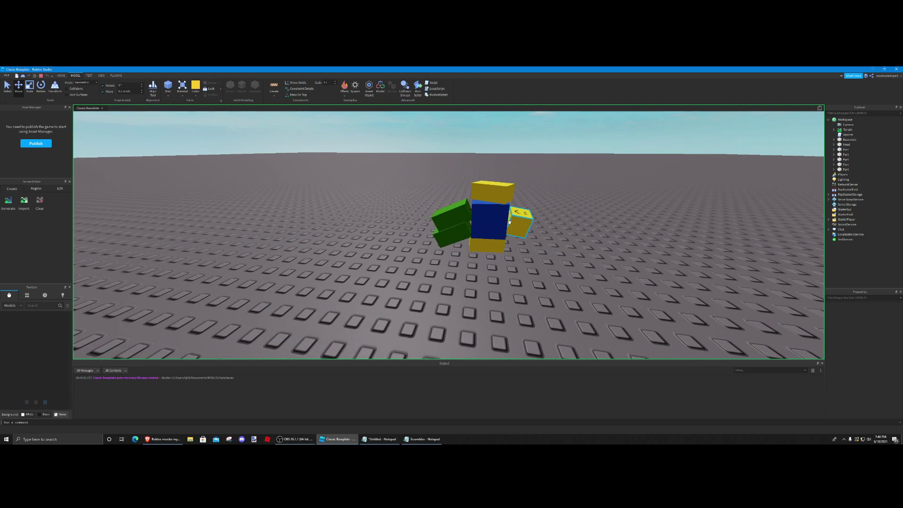
Pull the figure upward by one yellow arm with the Move tool, then clear the selection.
{"action": "left_click", "coordinate": [499, 198]}
{"action": "left_click_drag", "start_coordinate": [502, 136], "coordinate": [504, 131]}
{"action": "right_click_drag", "start_coordinate": [503, 136], "coordinate": [504, 130]}
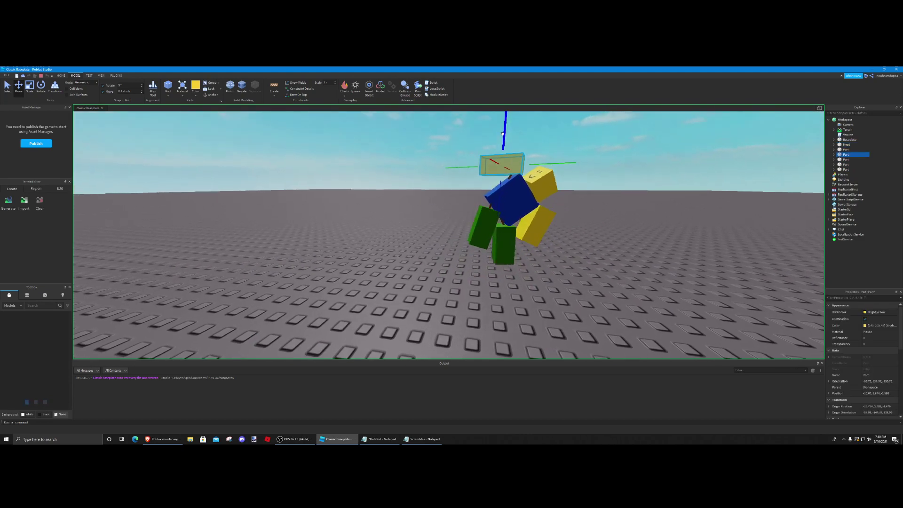
{"action": "left_click_drag", "start_coordinate": [503, 130], "coordinate": [506, 134]}
{"action": "left_click", "coordinate": [574, 188]}
Select the figure's blue torso, move it with the Move tool, and clear the selection.
{"action": "key", "text": "d"}
{"action": "key", "text": "w"}
{"action": "left_click", "coordinate": [438, 253]}
{"action": "right_click_drag", "start_coordinate": [438, 254], "coordinate": [443, 177]}
{"action": "left_click_drag", "start_coordinate": [443, 176], "coordinate": [444, 177]}
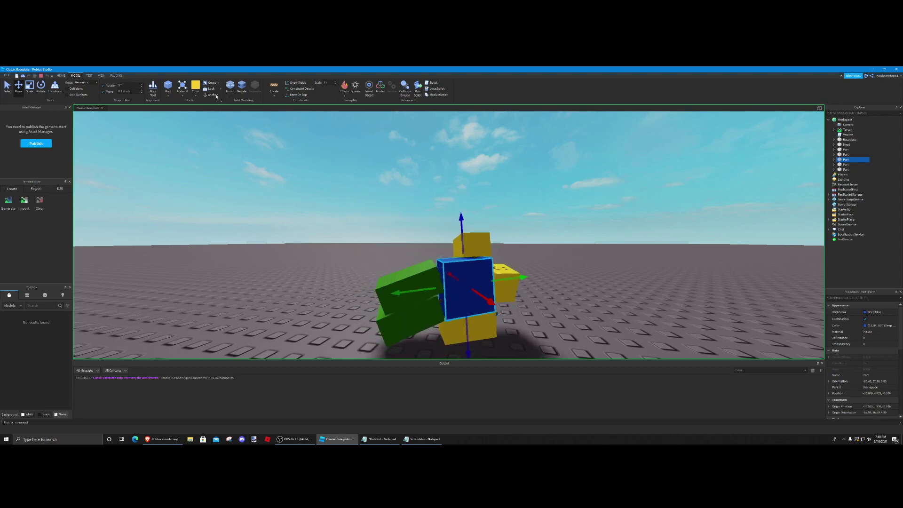
{"action": "left_click", "coordinate": [134, 112]}
{"action": "scroll", "coordinate": [134, 112], "scroll_direction": "up", "scroll_amount": 4}
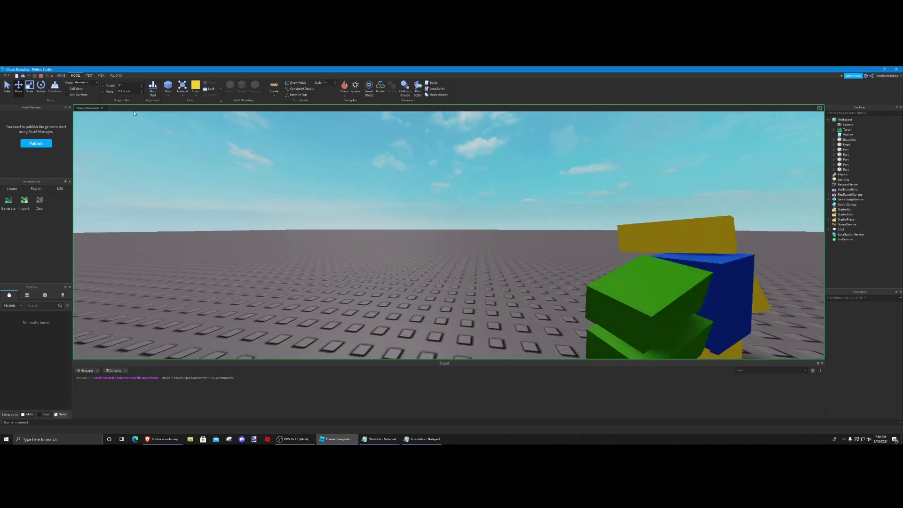
Insert a new block part beside the figure and scale it into a wide, flat yellow plate.
{"action": "scroll", "coordinate": [134, 155], "scroll_direction": "down", "scroll_amount": 5}
{"action": "right_click_drag", "start_coordinate": [134, 113], "coordinate": [124, 156]}
{"action": "left_click", "coordinate": [168, 86]}
{"action": "left_click_drag", "start_coordinate": [442, 237], "coordinate": [539, 200]}
{"action": "left_click", "coordinate": [31, 87]}
{"action": "left_click_drag", "start_coordinate": [425, 218], "coordinate": [442, 319]}
{"action": "scroll", "coordinate": [425, 231], "scroll_direction": "down", "scroll_amount": 4}
{"action": "left_click", "coordinate": [19, 85]}
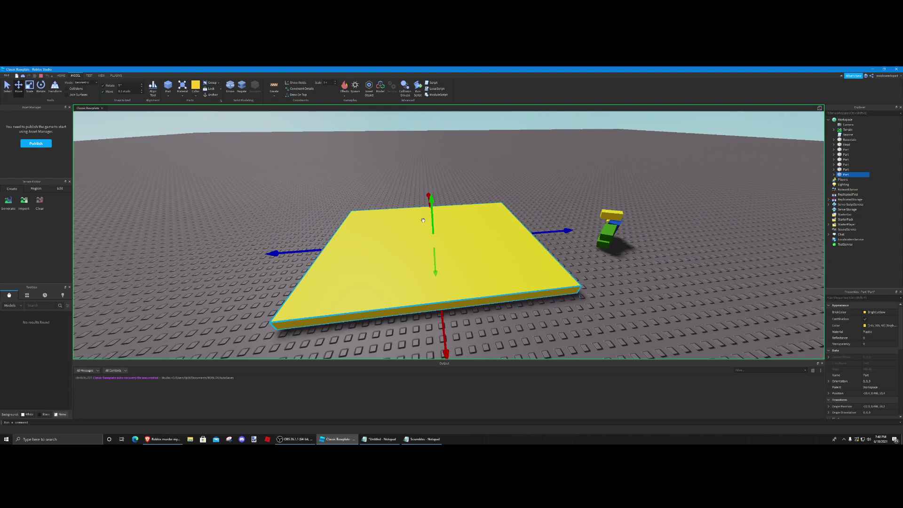
Raise the flat yellow plate high above the baseplate with the Move tool.
{"action": "left_click_drag", "start_coordinate": [431, 201], "coordinate": [468, 141]}
{"action": "scroll", "coordinate": [568, 325], "scroll_direction": "up", "scroll_amount": 2}
{"action": "right_click_drag", "start_coordinate": [568, 325], "coordinate": [562, 330]}
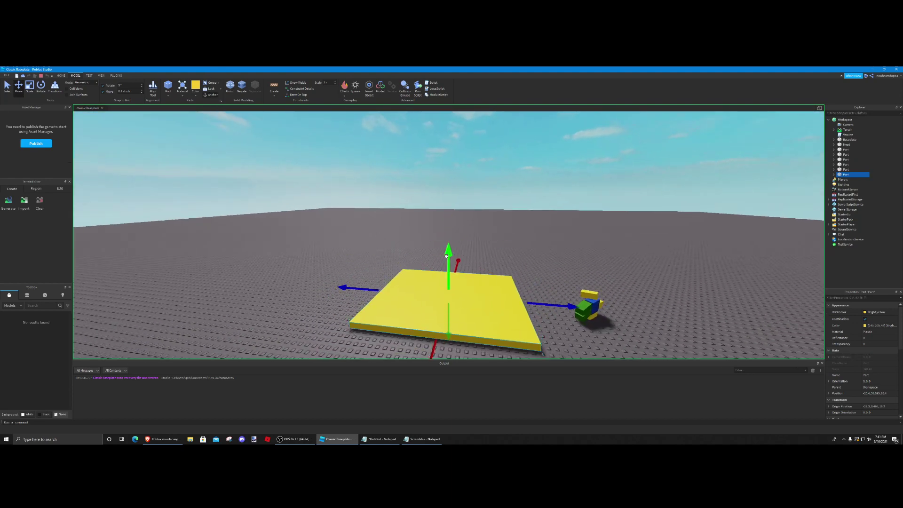
{"action": "left_click_drag", "start_coordinate": [447, 255], "coordinate": [448, 242]}
{"action": "right_click_drag", "start_coordinate": [448, 242], "coordinate": [449, 256]}
{"action": "key", "text": "w"}
Select all six body parts of the fallen figure and anchor them.
{"action": "left_click_drag", "start_coordinate": [540, 302], "coordinate": [460, 230]}
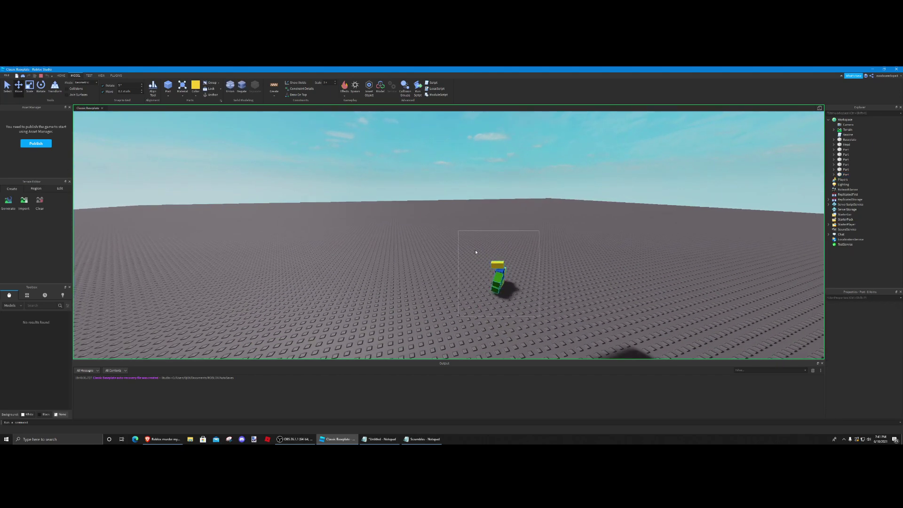
{"action": "right_click_drag", "start_coordinate": [501, 271], "coordinate": [489, 275]}
{"action": "key", "text": "d"}
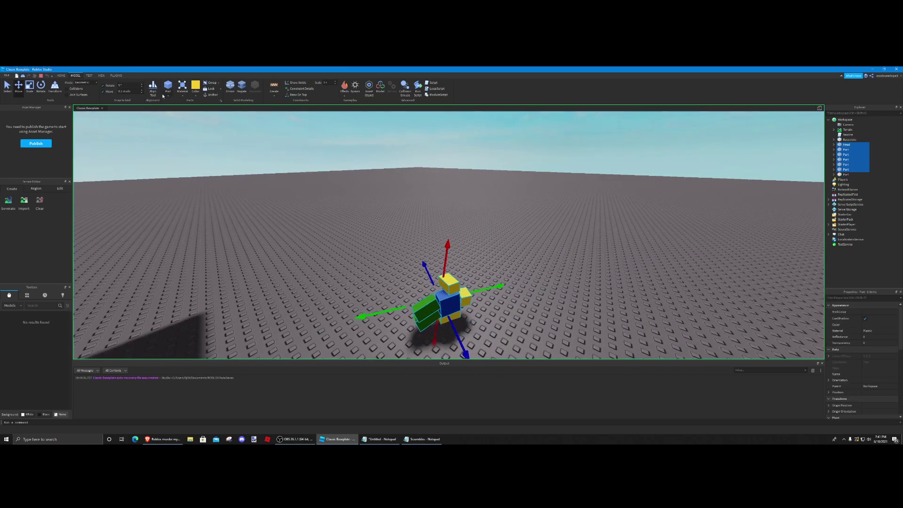
{"action": "left_click", "coordinate": [274, 125]}
{"action": "left_click", "coordinate": [446, 302]}
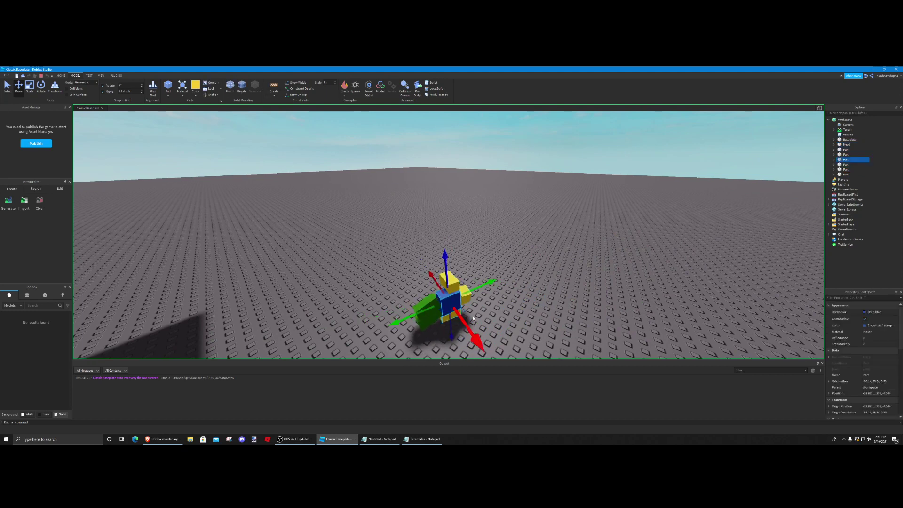
{"action": "left_click_drag", "start_coordinate": [356, 234], "coordinate": [498, 344]}
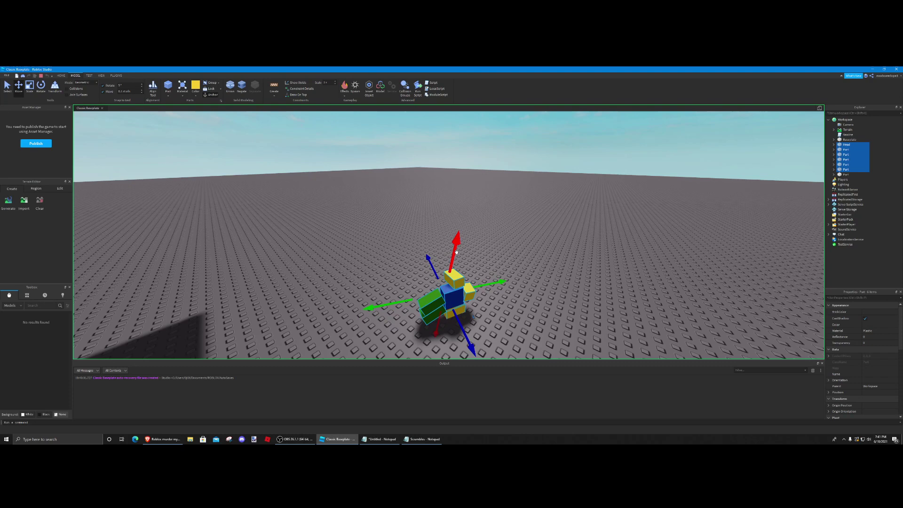
Lift the anchored figure off the ground and shift it to hang below the raised yellow plate.
{"action": "mouse_move", "coordinate": [454, 276]}
{"action": "left_mouse_down"}
{"action": "mouse_move", "coordinate": [458, 250]}
{"action": "mouse_move", "coordinate": [458, 263]}
{"action": "left_mouse_up"}
{"action": "right_click_drag", "start_coordinate": [459, 251], "coordinate": [457, 264]}
{"action": "left_click_drag", "start_coordinate": [457, 264], "coordinate": [408, 269]}
{"action": "right_click_drag", "start_coordinate": [394, 288], "coordinate": [424, 278]}
{"action": "left_click", "coordinate": [431, 285]}
{"action": "key", "text": "s"}
Connect the figure's green leg to the underside of the raised yellow plate with a rope constraint.
{"action": "right_click_drag", "start_coordinate": [354, 126], "coordinate": [341, 135]}
{"action": "left_click", "coordinate": [436, 241]}
{"action": "right_click_drag", "start_coordinate": [436, 242], "coordinate": [520, 251]}
{"action": "left_click", "coordinate": [460, 224]}
{"action": "left_click", "coordinate": [517, 252]}
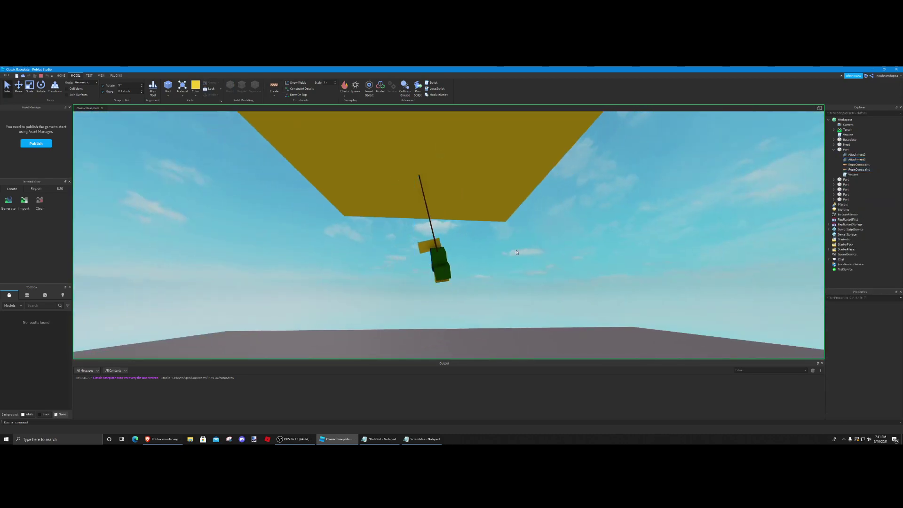
{"action": "left_click", "coordinate": [446, 264]}
{"action": "left_click", "coordinate": [457, 269]}
Select all the figure's body parts and unanchor them so the figure swings from the rope.
{"action": "right_click_drag", "start_coordinate": [457, 269], "coordinate": [559, 325]}
{"action": "key", "text": "a"}
{"action": "left_click_drag", "start_coordinate": [568, 322], "coordinate": [375, 183]}
{"action": "right_click_drag", "start_coordinate": [375, 183], "coordinate": [383, 211]}
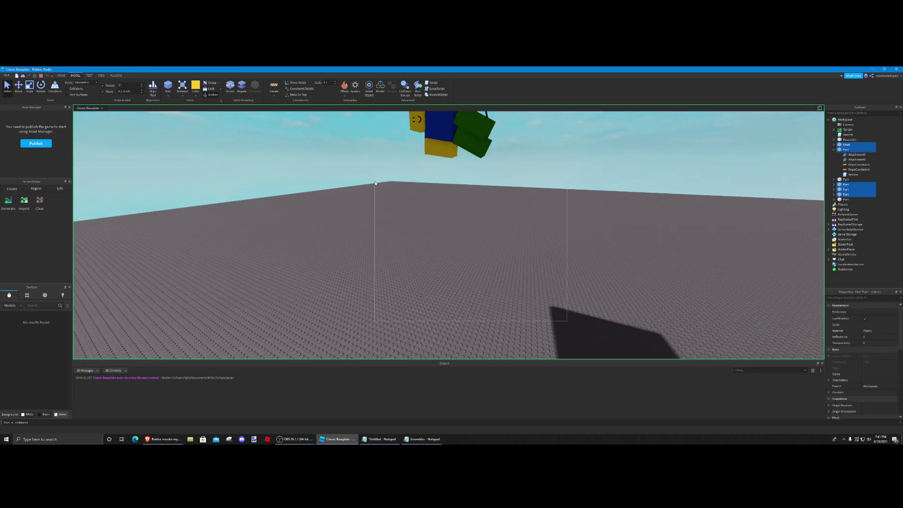
{"action": "key", "text": "s"}
{"action": "left_click_drag", "start_coordinate": [529, 212], "coordinate": [374, 115]}
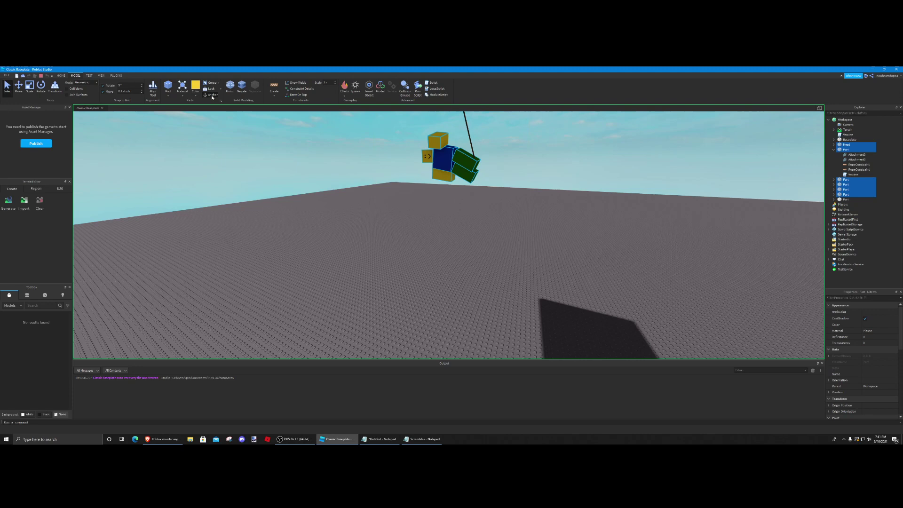
{"action": "left_click", "coordinate": [211, 96]}
{"action": "left_click", "coordinate": [405, 196]}
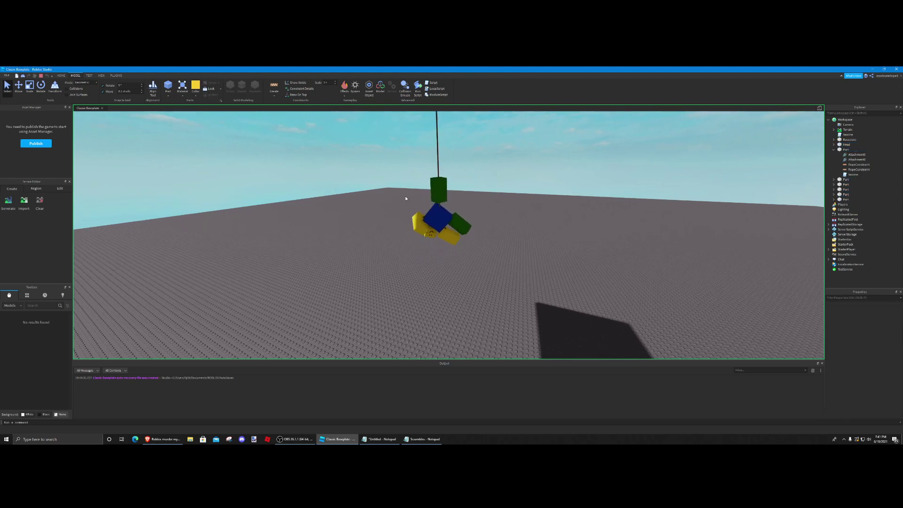
{"action": "right_click_drag", "start_coordinate": [345, 233], "coordinate": [362, 240]}
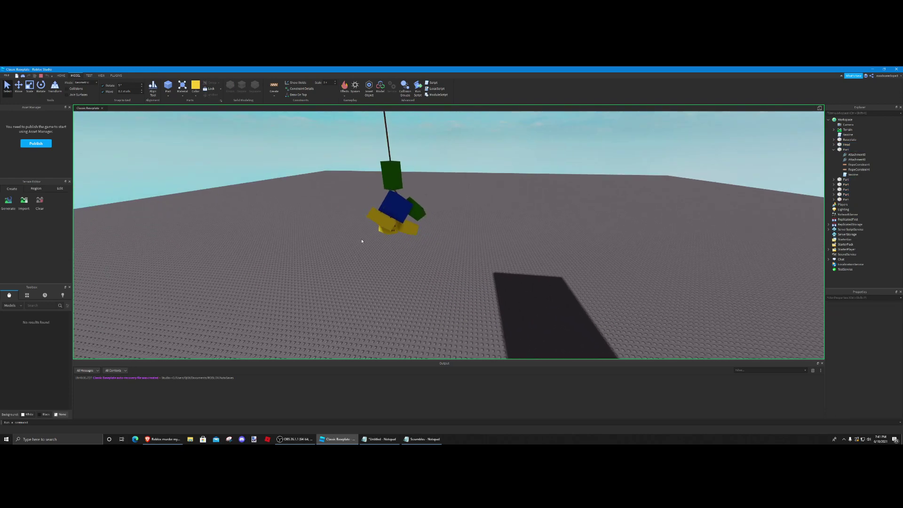